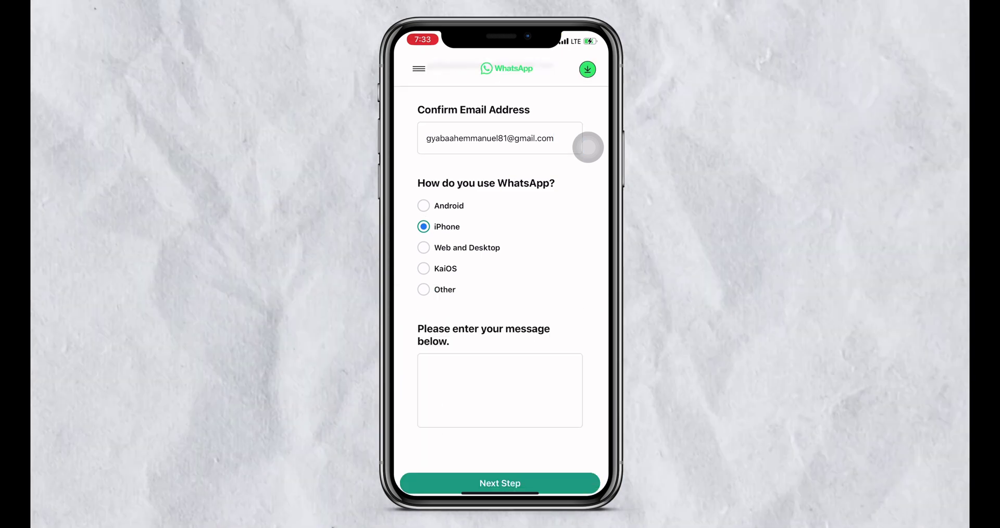
- Scroll down the contact form to bring the message box into view
scroll(500, 260, "down", 2)
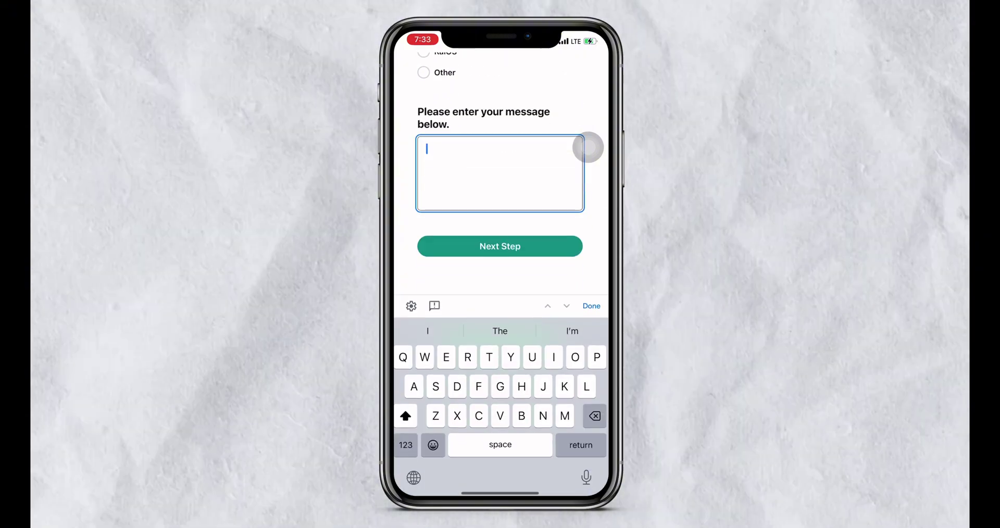
- Enter the appeal greeting and a request to review the ban on the account's phone number
type("\"Dear WhatsApp Support Team, Please review the ban on my account (+ [Your Phone Number]). I believe it was a mistake and I've done nothing to violate WhatsApp's terms. I'll cooperate fully with your review and provide any necessary information. Thank you for considering my appeal. Sincerely, [Your Name]\"")
scroll(500, 204, "up", 1)
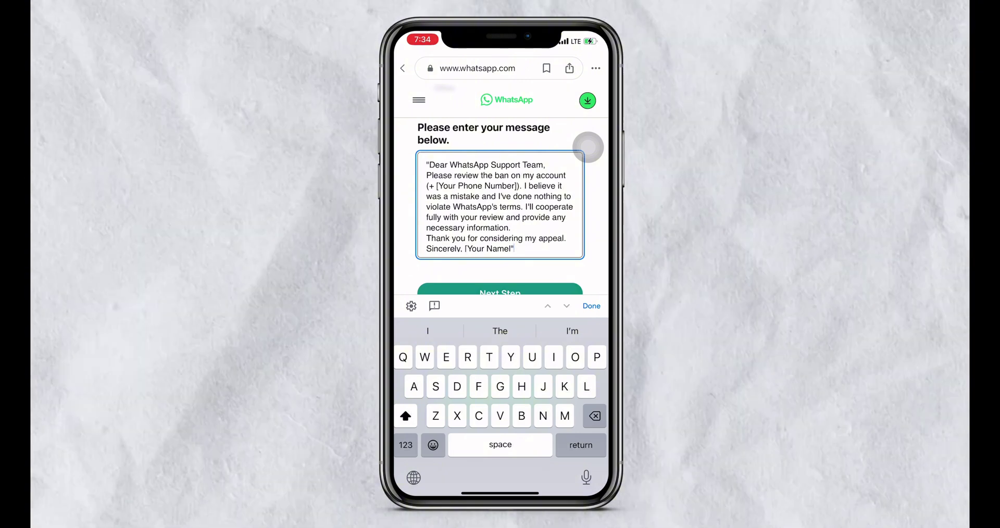
scroll(500, 203, "down", 1)
scroll(500, 203, "down", 1)
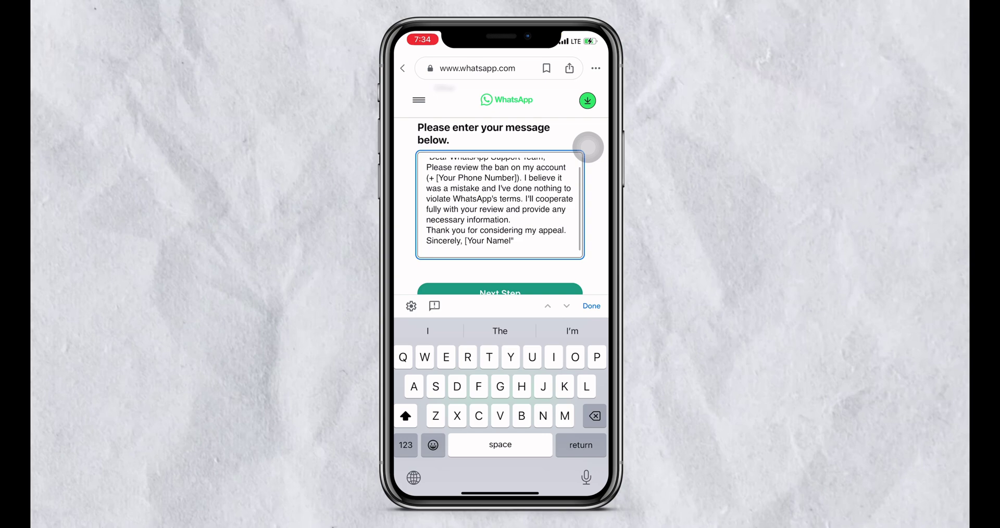
scroll(500, 204, "up", 1)
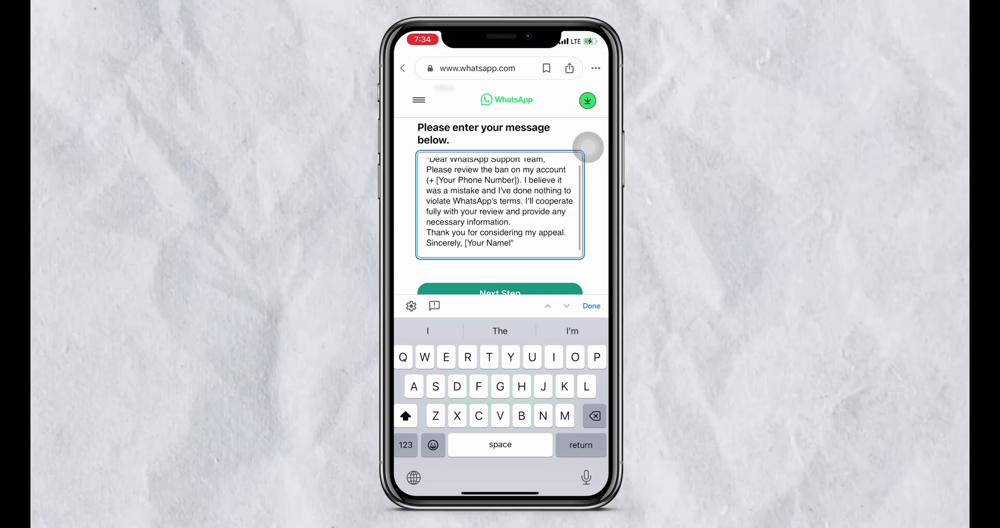
scroll(499, 203, "down", 1)
scroll(500, 203, "up", 1)
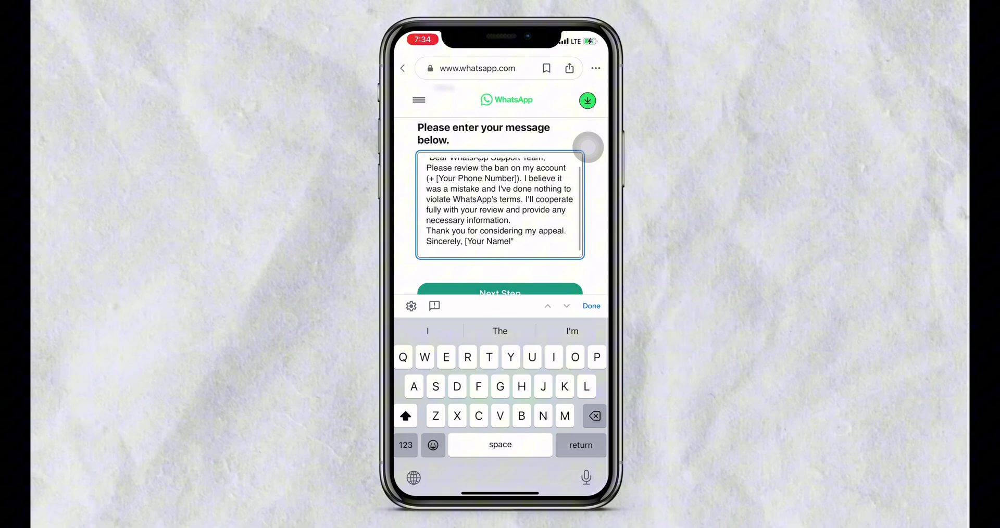
scroll(500, 203, "down", 2)
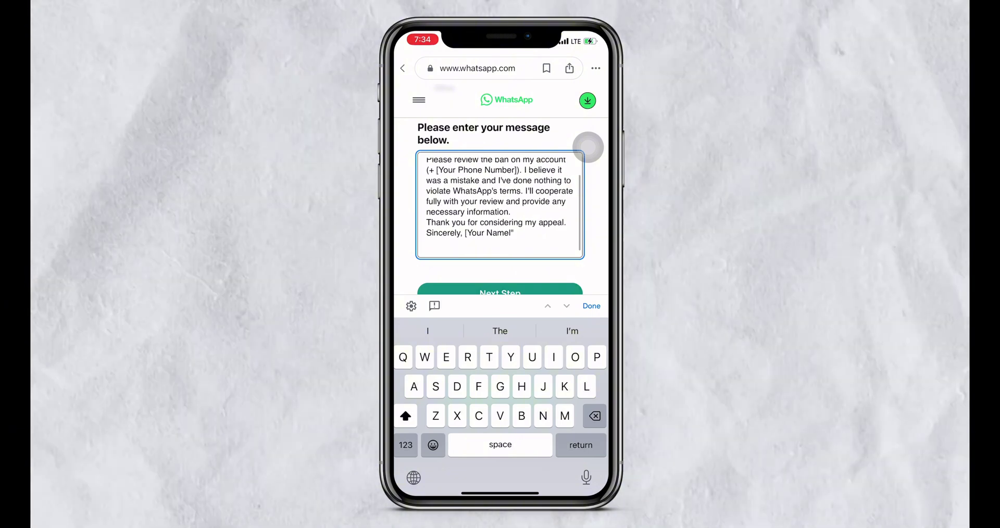
- Close the letter with 'Thank you for considering my appeal. Sincerely, [Your Name]'
scroll(500, 204, "down", 1)
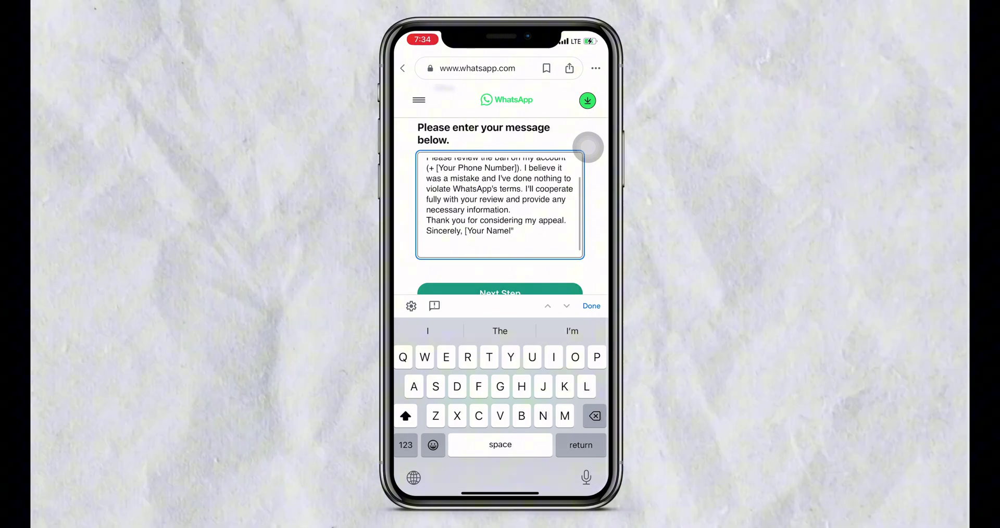
scroll(500, 203, "down", 1)
scroll(588, 147, "up", 3)
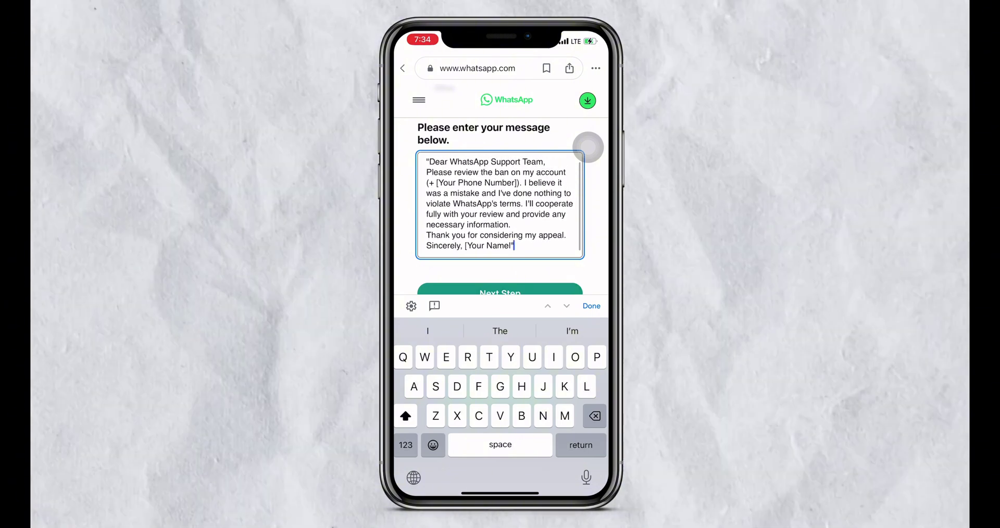
scroll(588, 147, "down", 2)
scroll(588, 147, "down", 1)
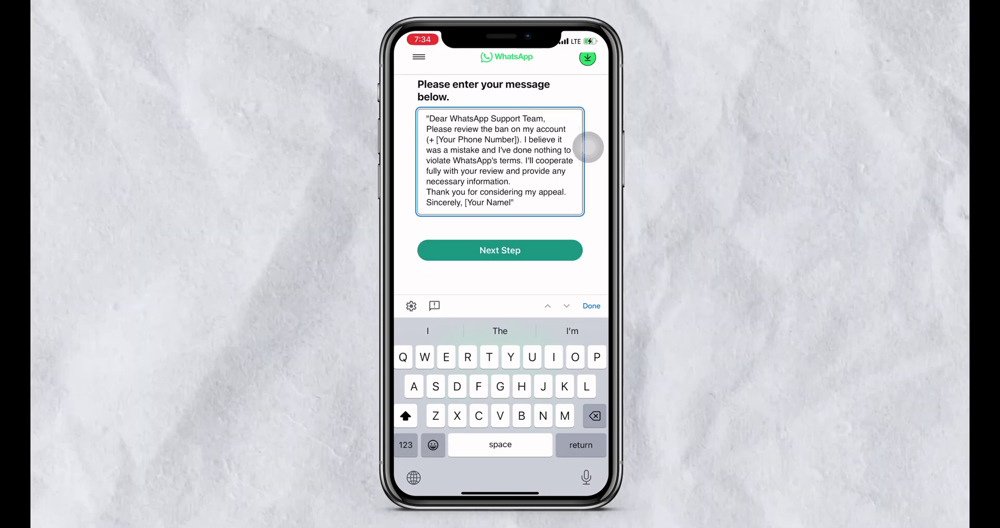
scroll(588, 147, "up", 2)
scroll(588, 147, "down", 2)
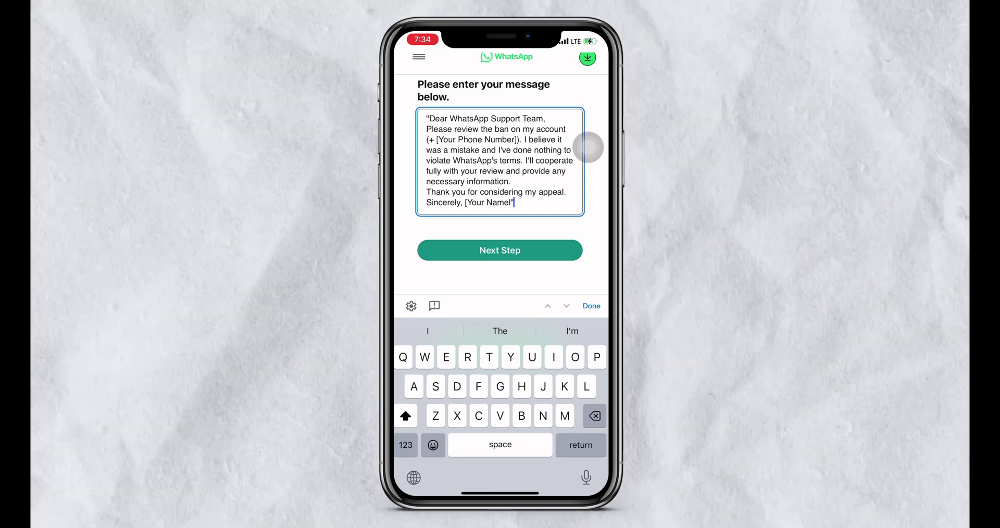
type("Thank you for considering my appeal. Sincerely, [Your Name]\"")
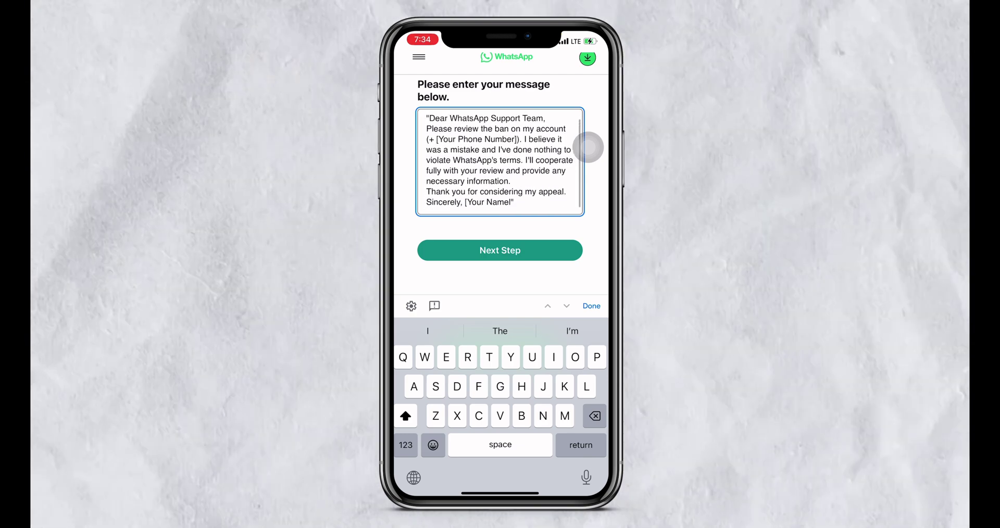